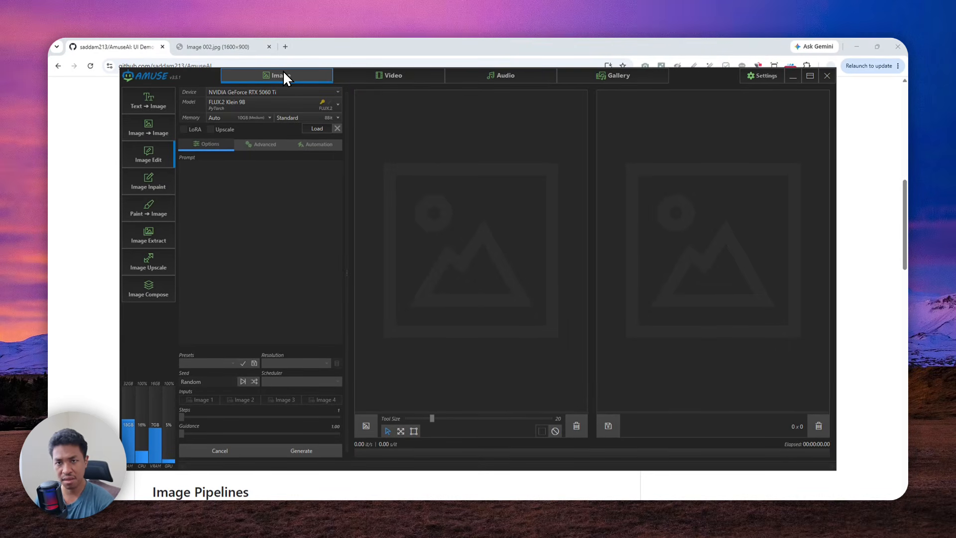
Examine the Image Edit model list for gated models that require HuggingFace authentication, such as FLUX.2 Klein 9B
click(298, 103)
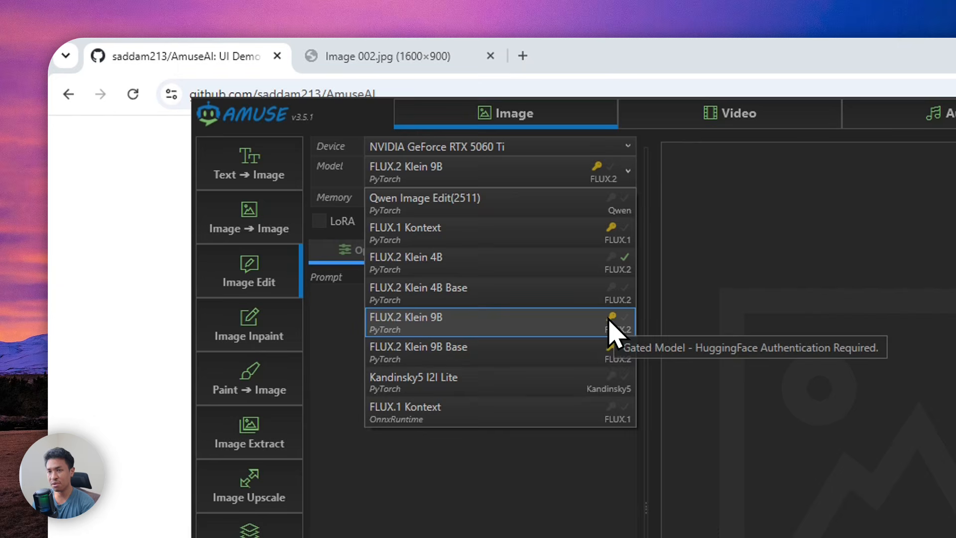
click(2, 98)
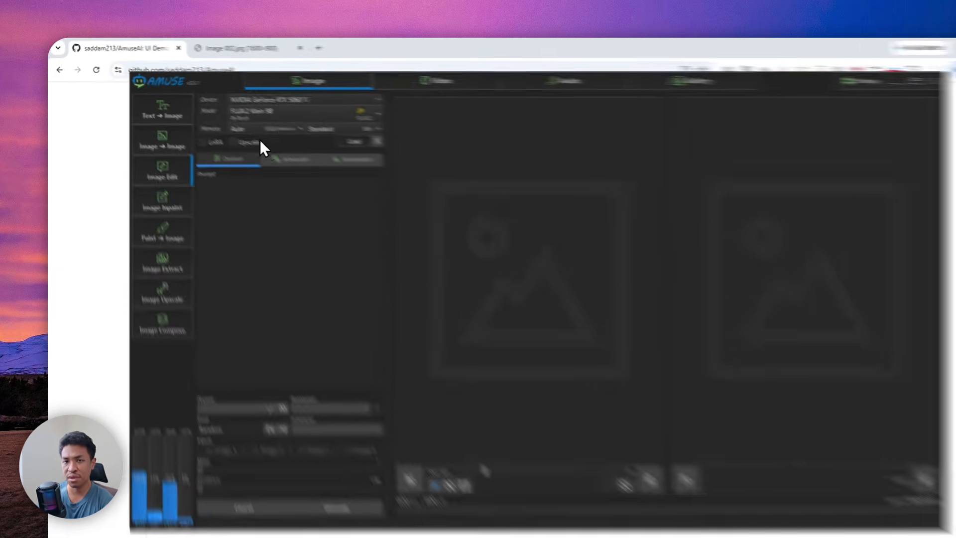
Examine the FLUX.2 Klein 9B download entry and its error text in Image 002.jpg, and return to the Amuse window
click(141, 74)
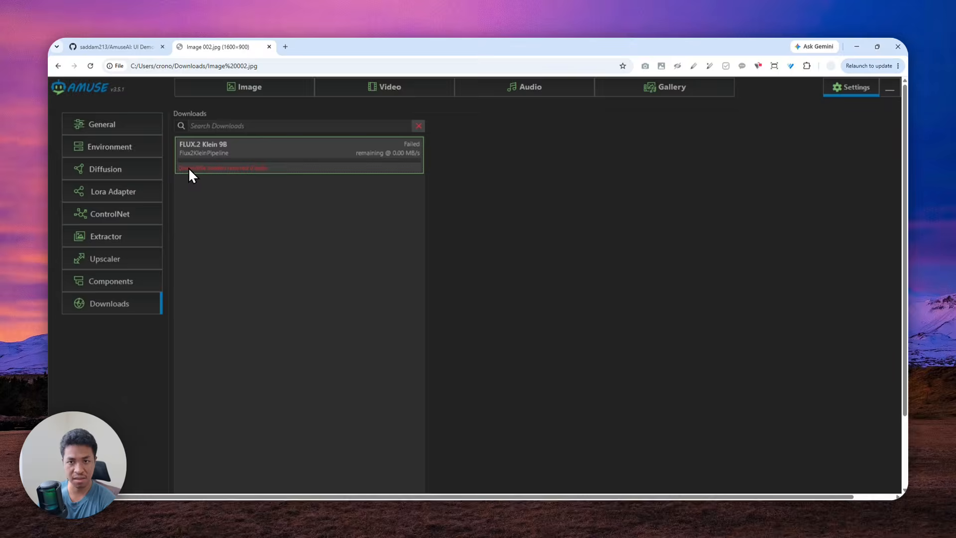
click(195, 171)
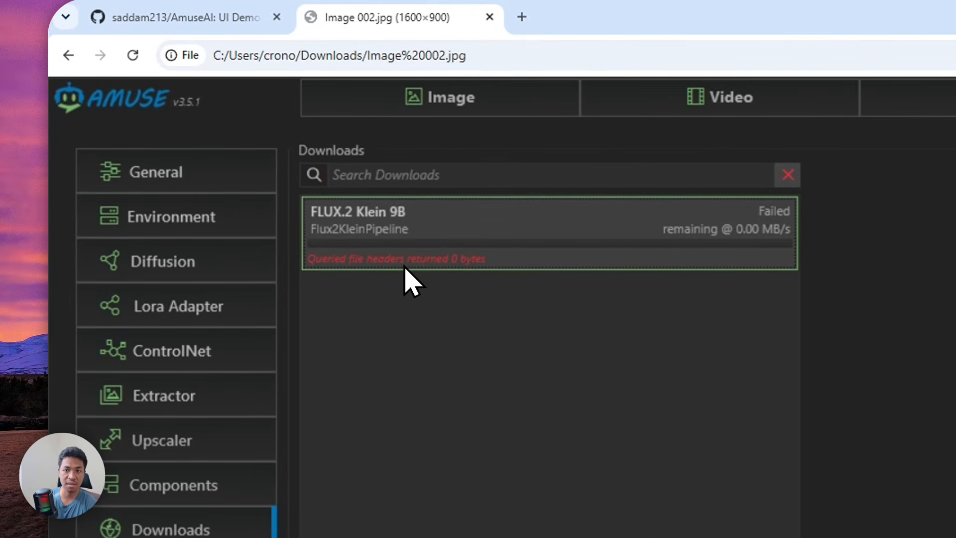
click(240, 173)
click(472, 263)
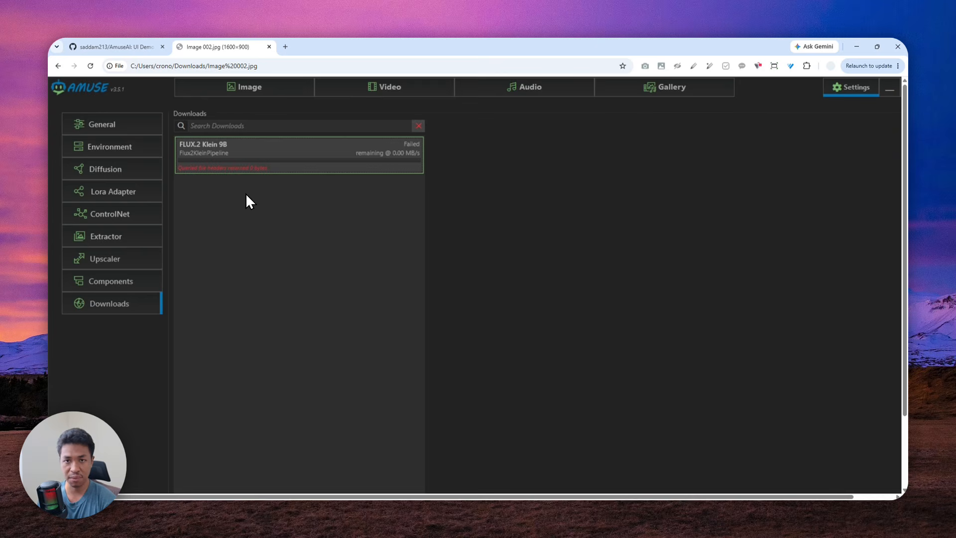
key(ctrl+1)
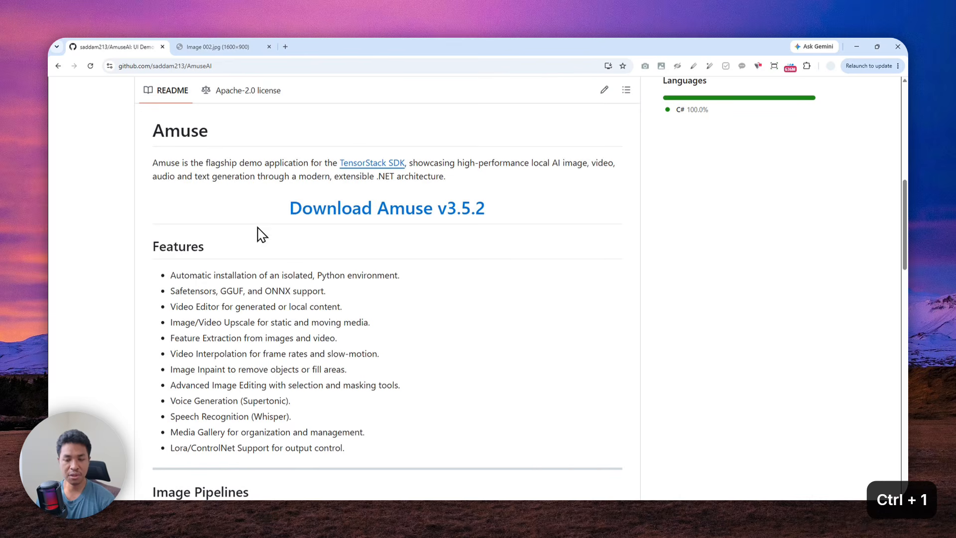
click(259, 509)
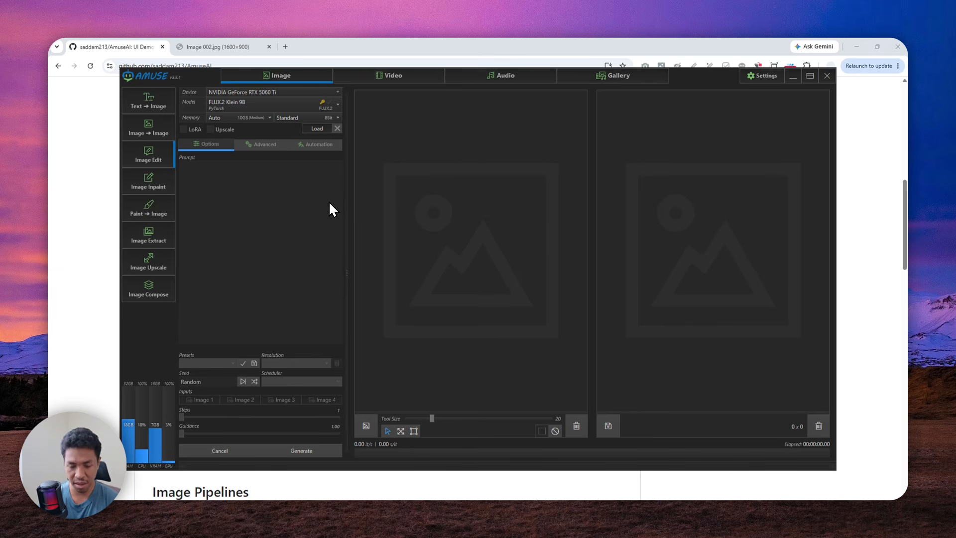
Open huggingface.co in a new browser tab and go to the account's Access Tokens settings
click(286, 45)
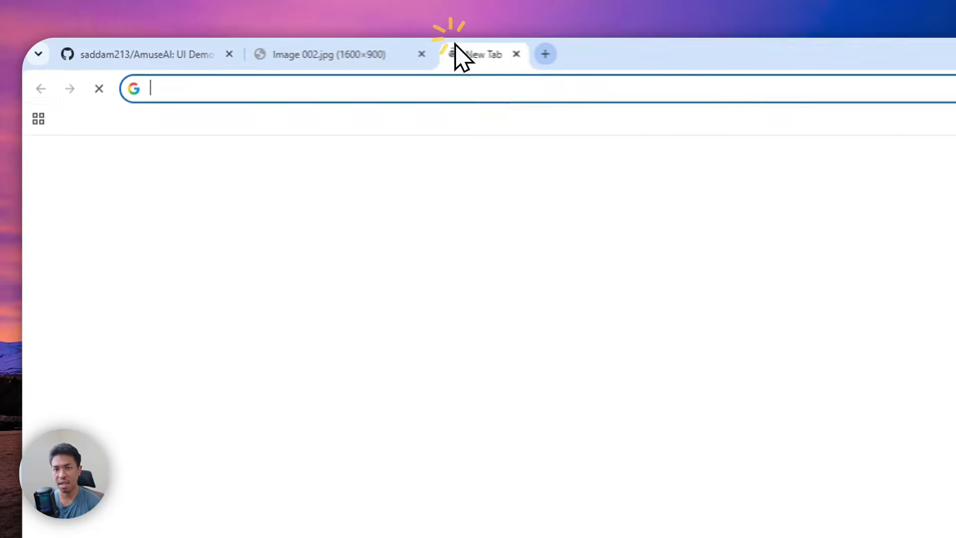
text(hugg)
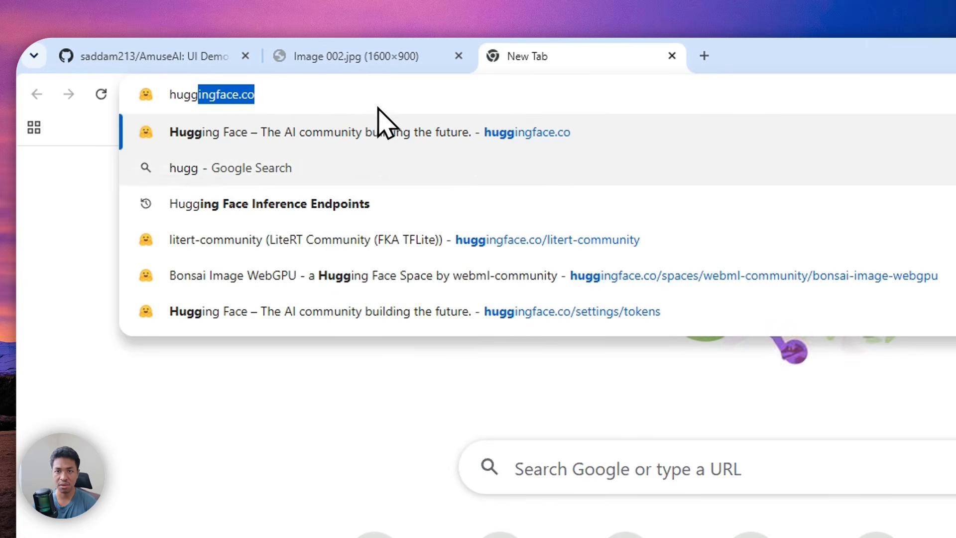
click(271, 132)
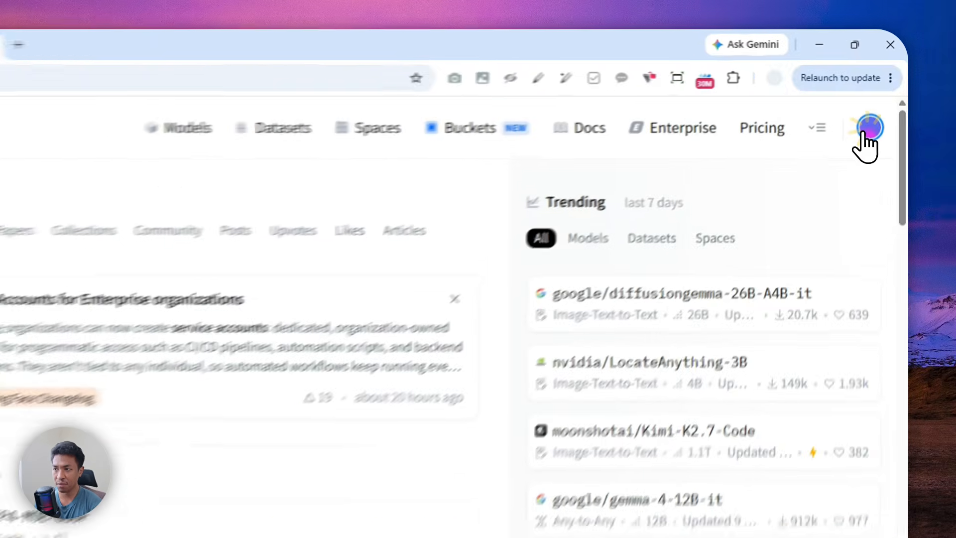
click(885, 97)
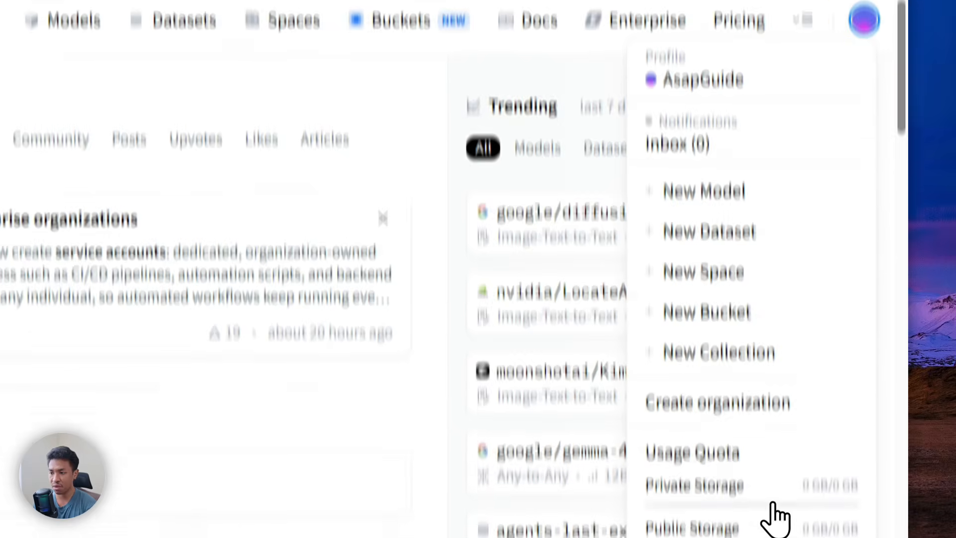
click(721, 432)
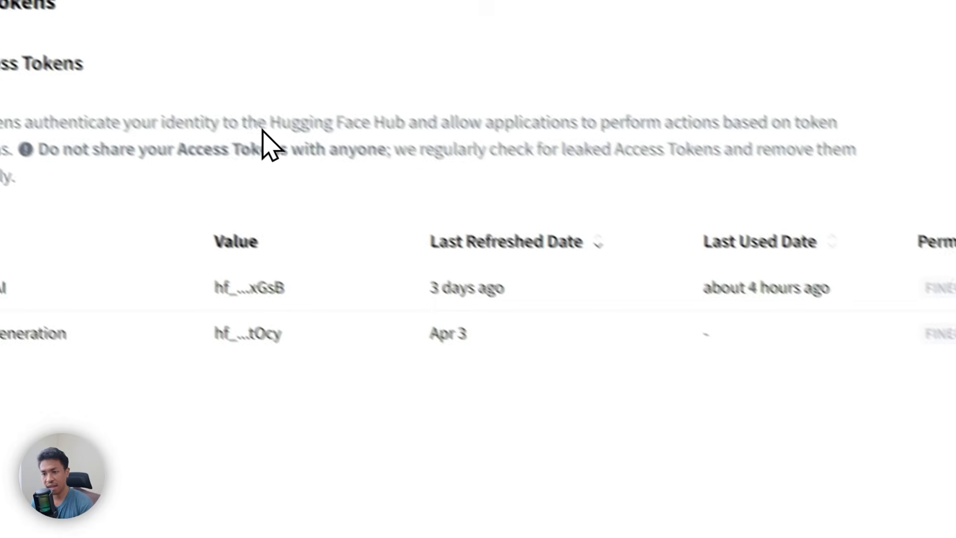
Start a new fine-grained access token and name it "My Amuse AI Token"
click(724, 260)
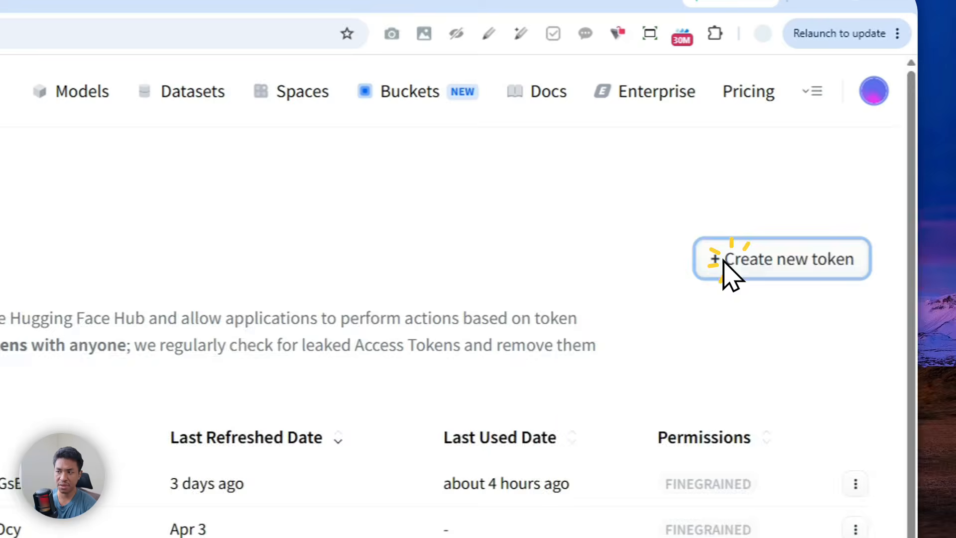
click(30, 416)
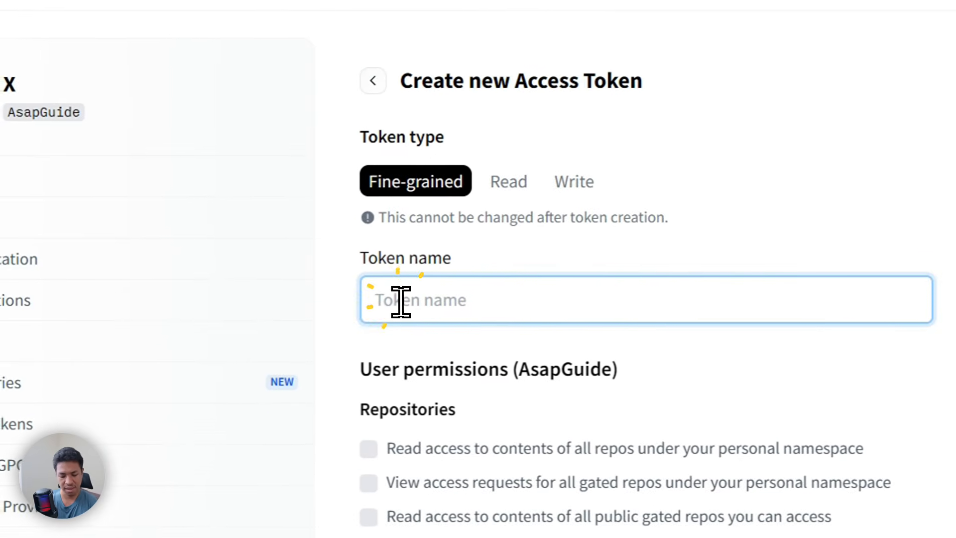
text(My Amuse AI)
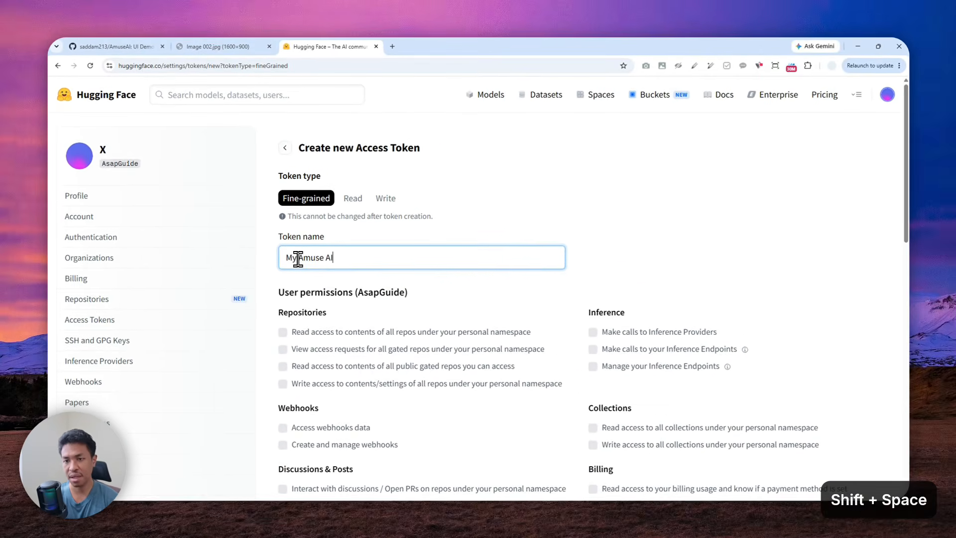
text( Token)
Grant the token read access to contents of all public gated repos you can access, and create it
scroll(319, 238, down, 2)
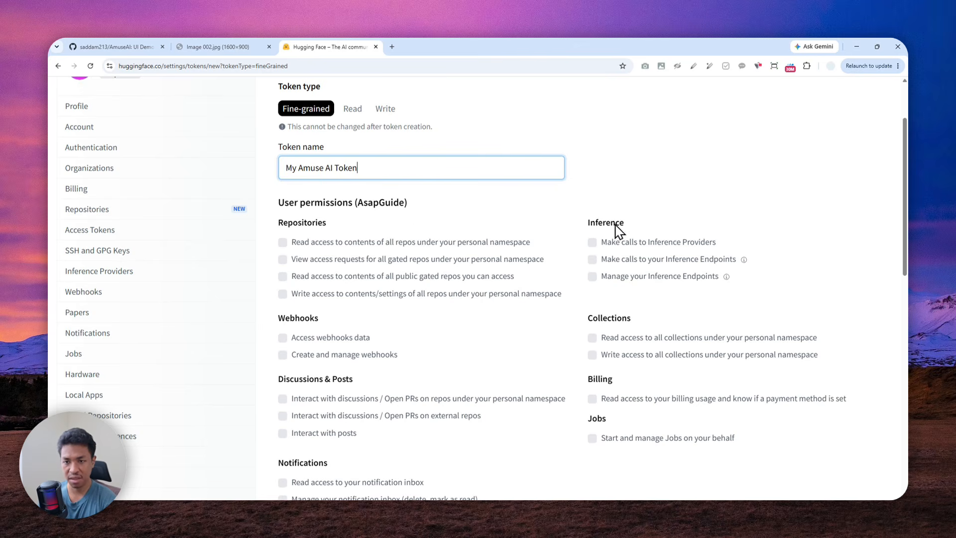
click(283, 278)
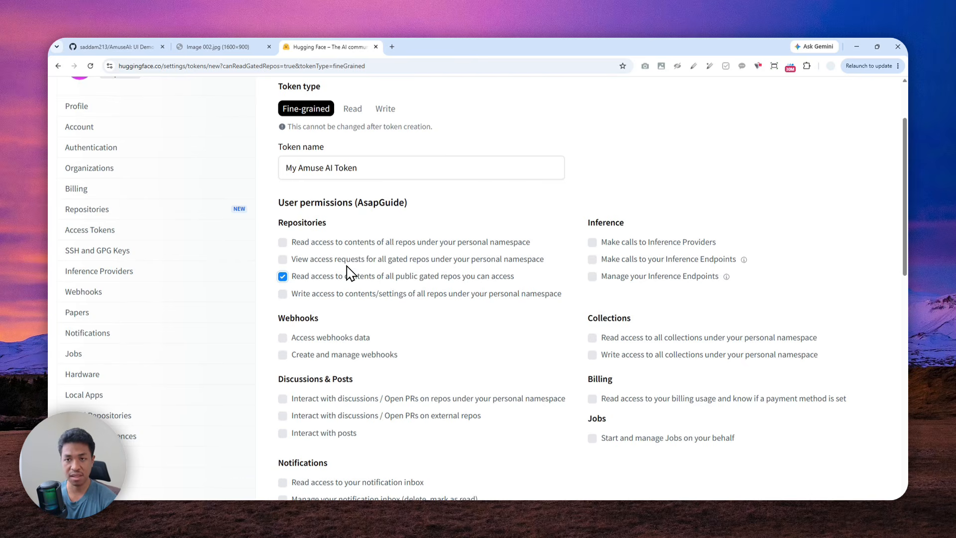
scroll(347, 272, down, 10)
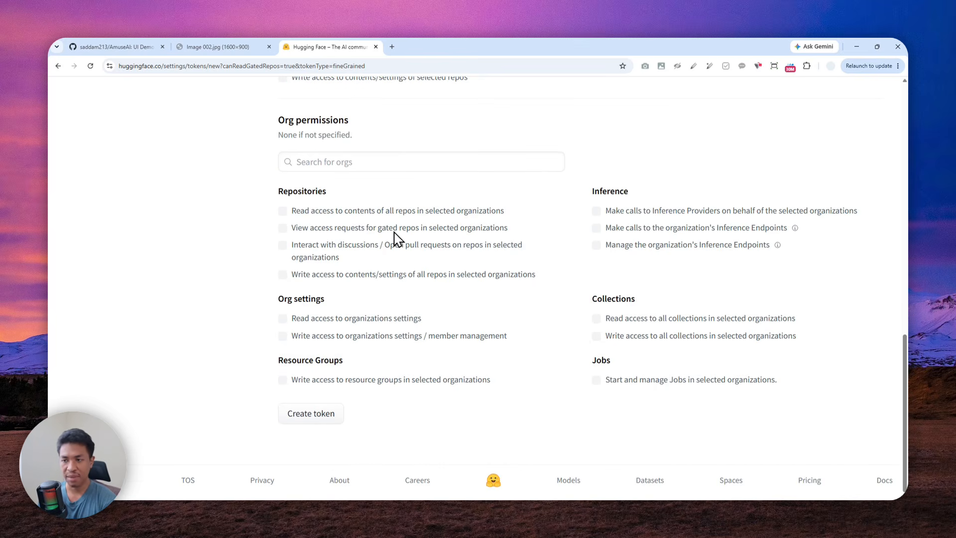
click(324, 412)
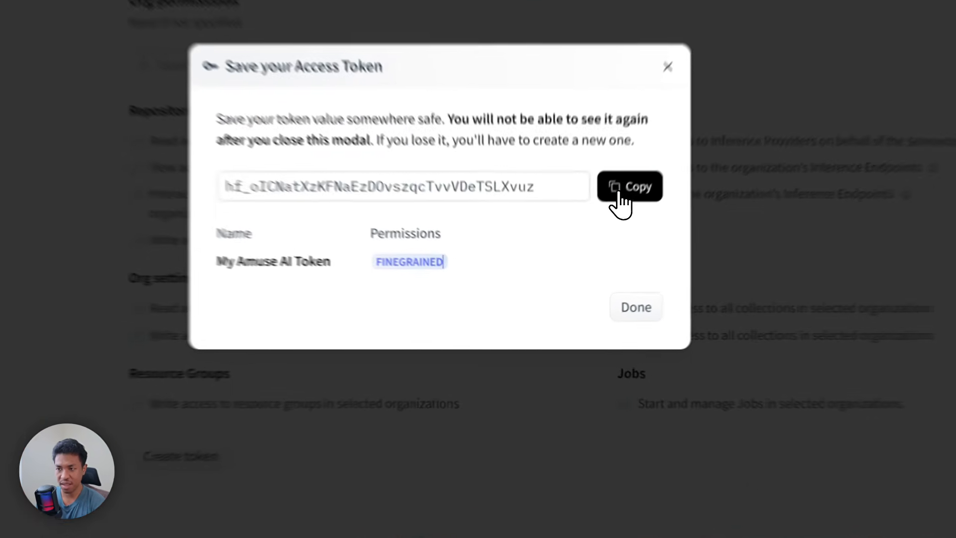
Copy the new access token, paste it as the HuggingFace Access Token in Amuse's General settings, and save the changes
click(599, 241)
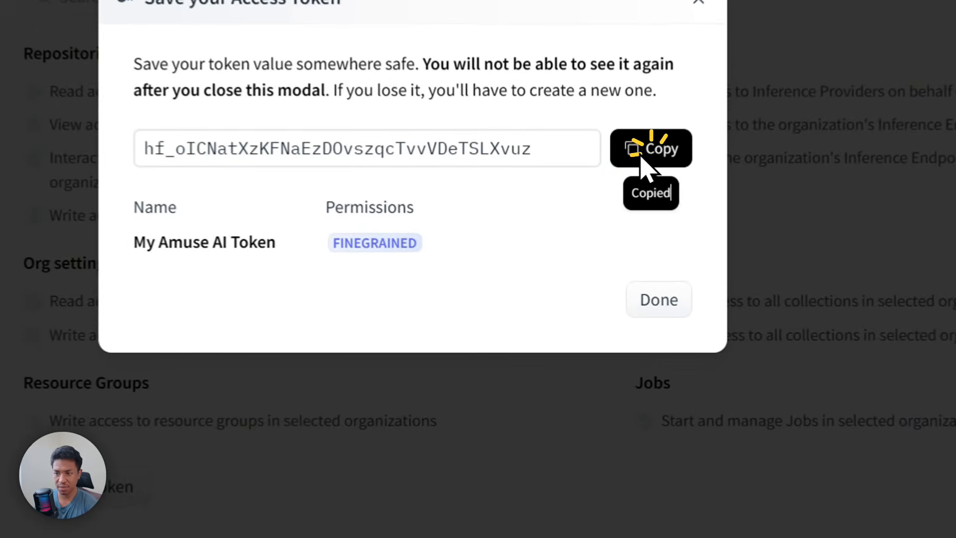
click(279, 524)
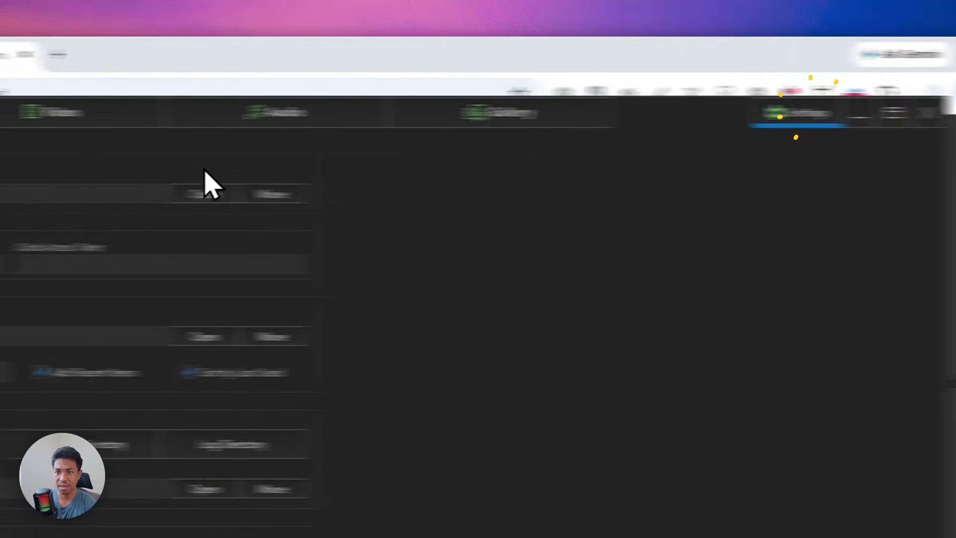
click(238, 168)
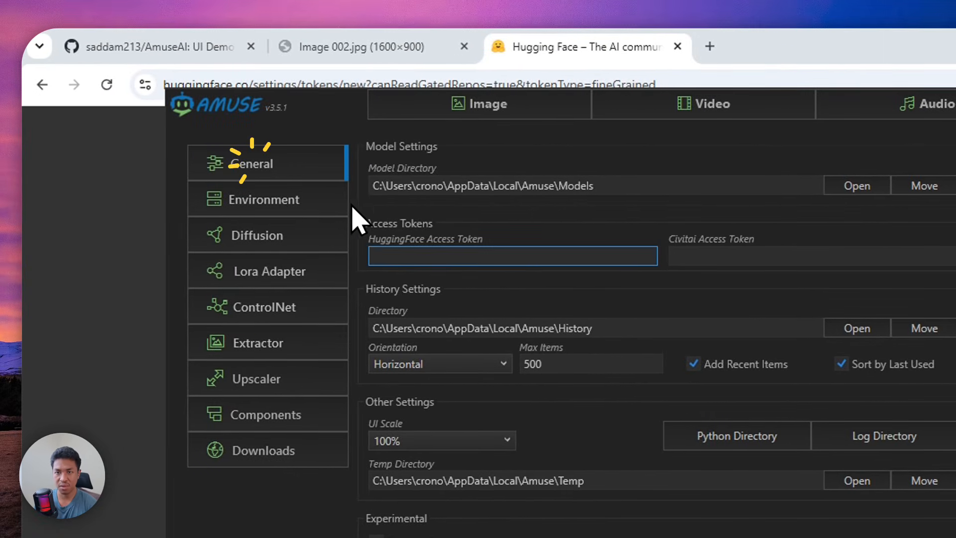
right_click(402, 251)
click(459, 303)
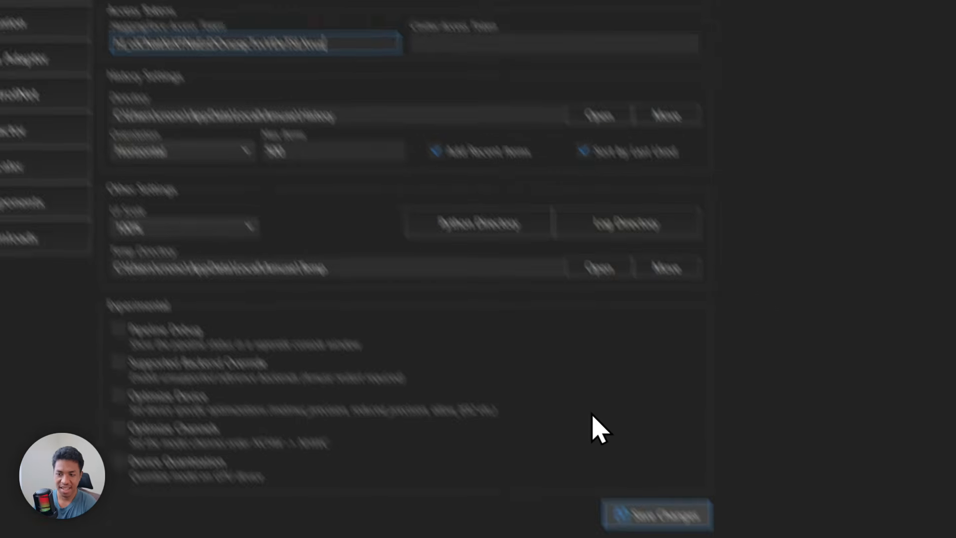
click(938, 537)
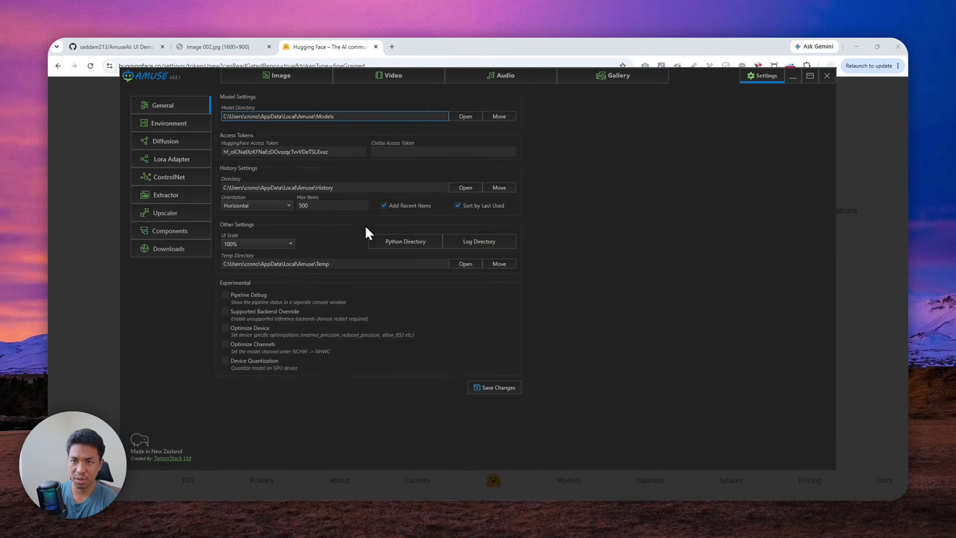
Load the FLUX.2 Klein 9B model for Image Edit, accept queueing its download, and check the download list
click(266, 76)
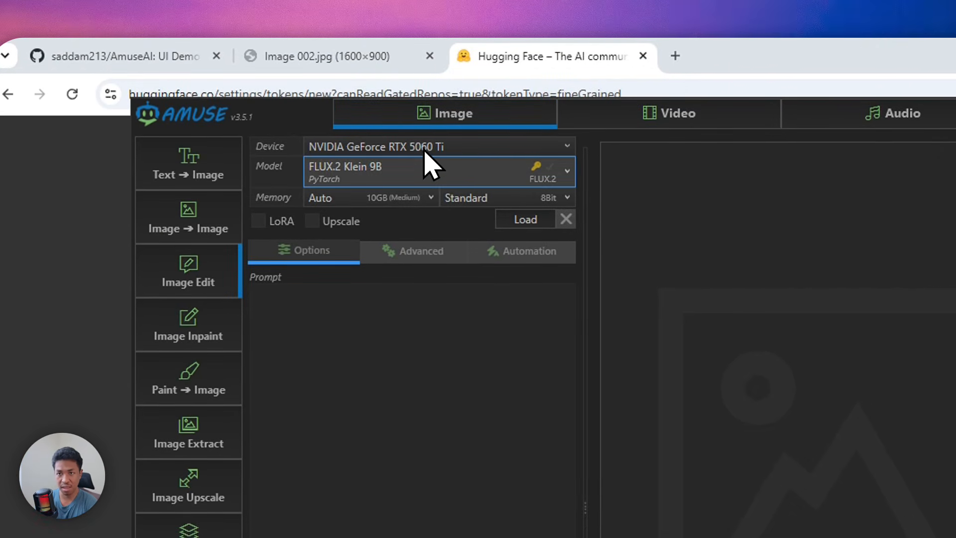
click(419, 165)
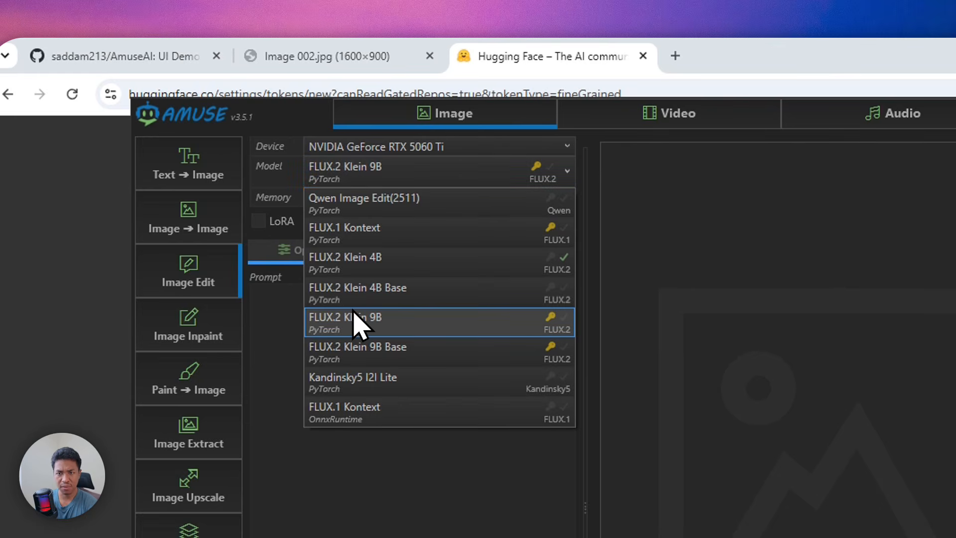
click(380, 325)
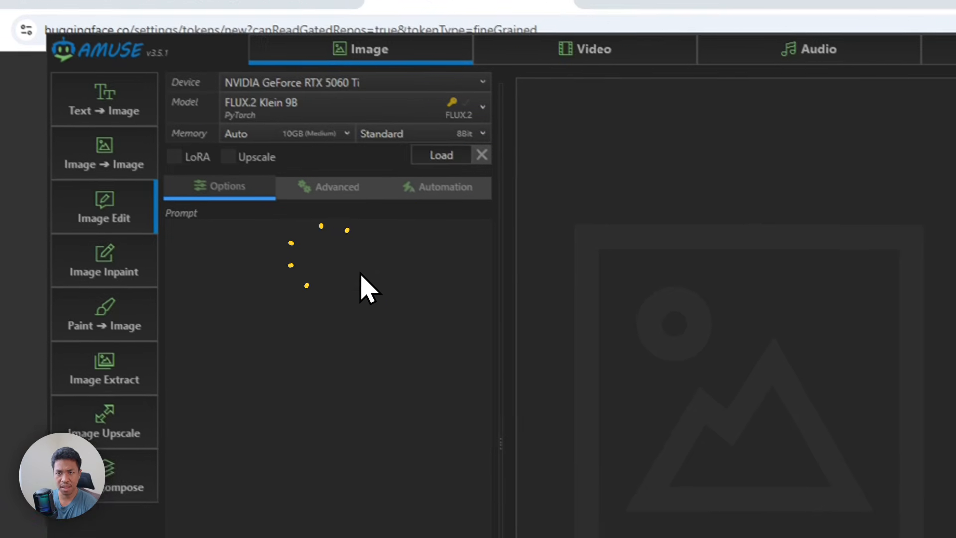
click(423, 149)
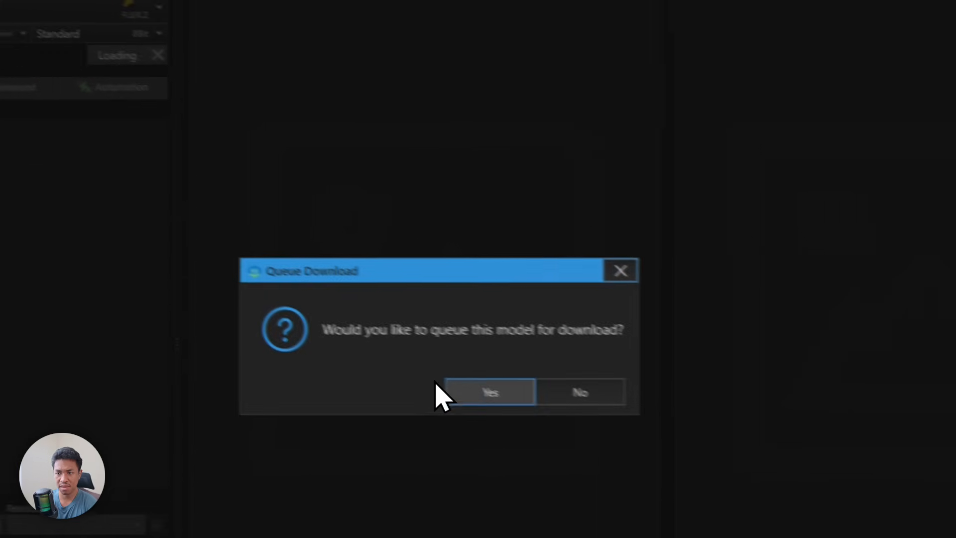
click(423, 375)
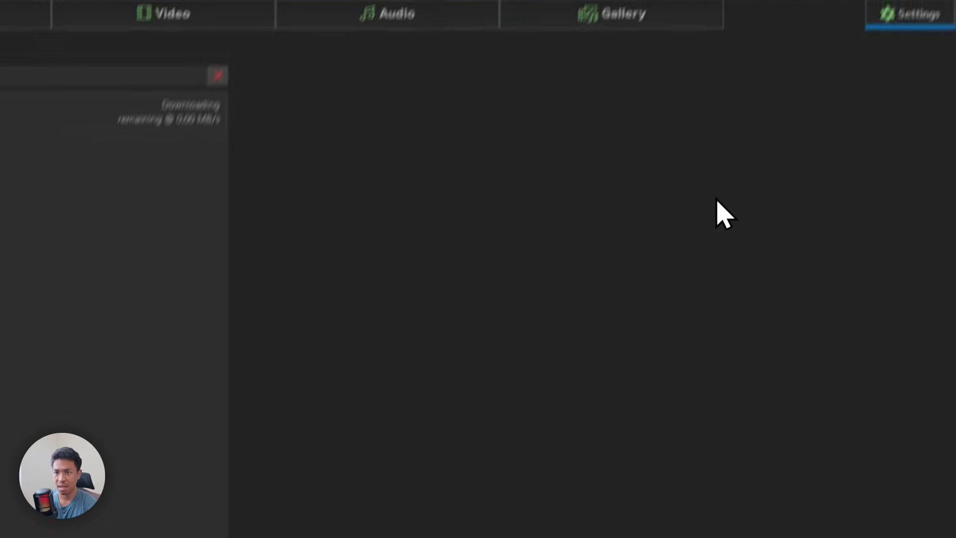
click(872, 105)
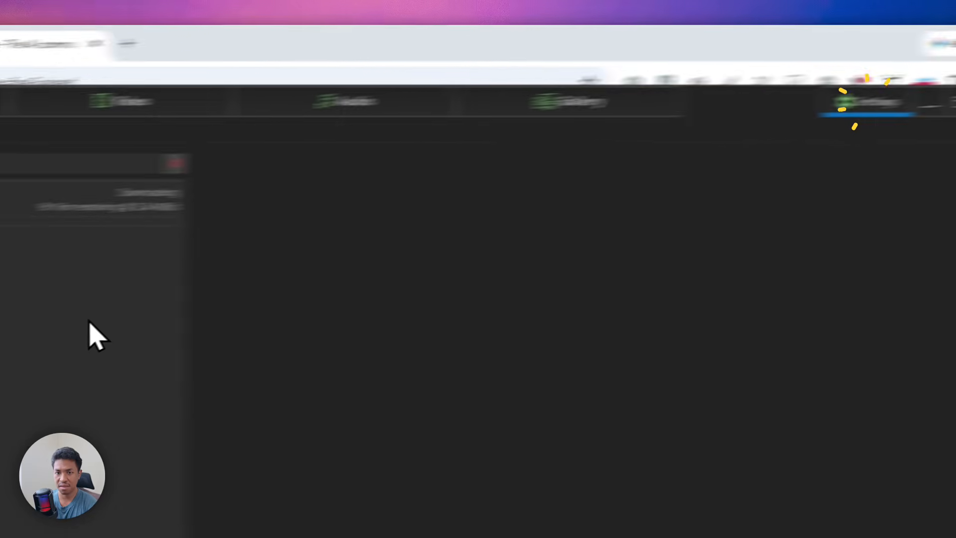
click(203, 387)
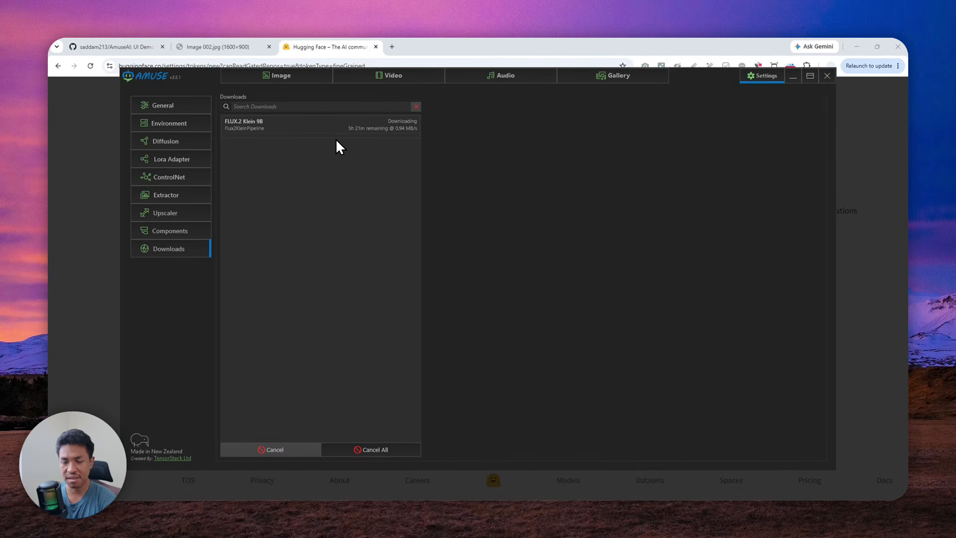
View the FLUX.2-klein-base-9B access conditions on Hugging Face, and show FLUX.2 Klein 9B's details in Amuse's Diffusion settings
click(219, 44)
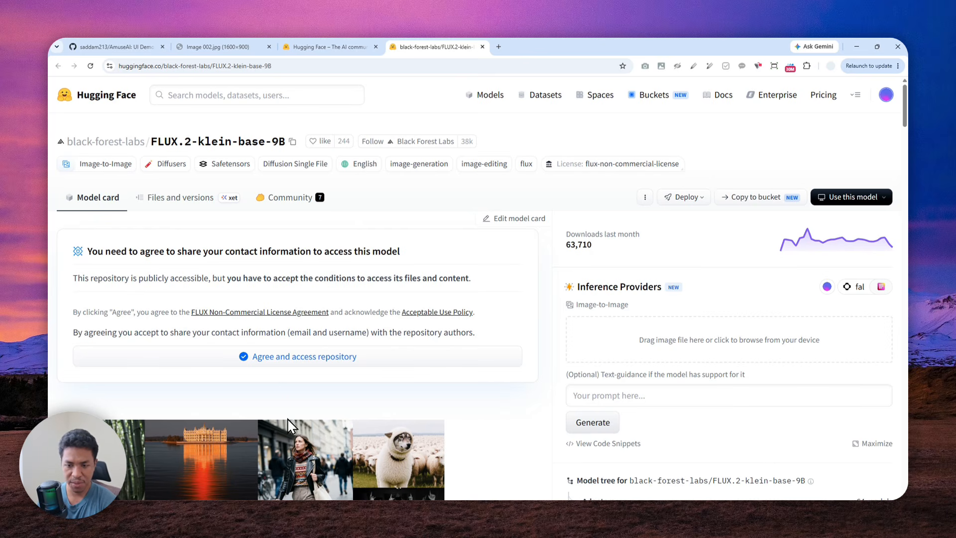
click(262, 510)
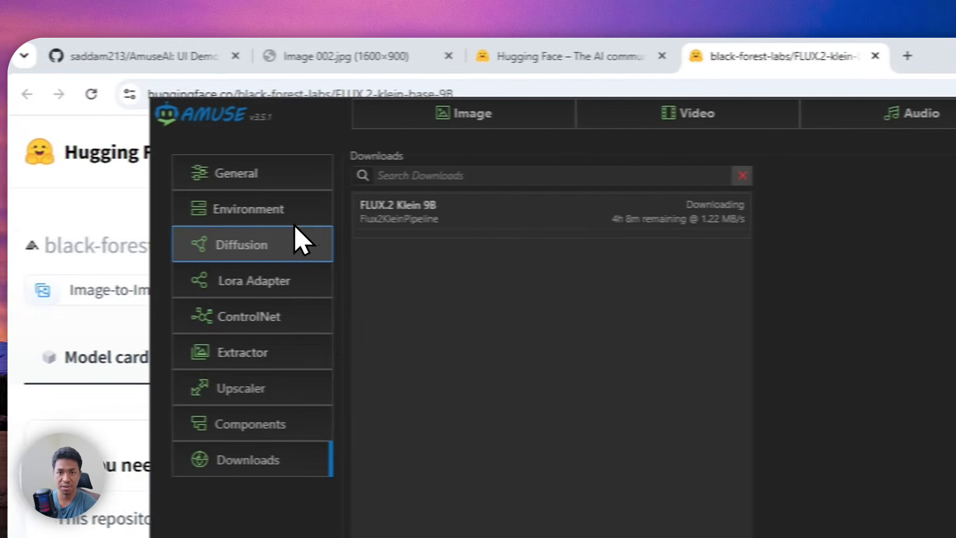
click(298, 241)
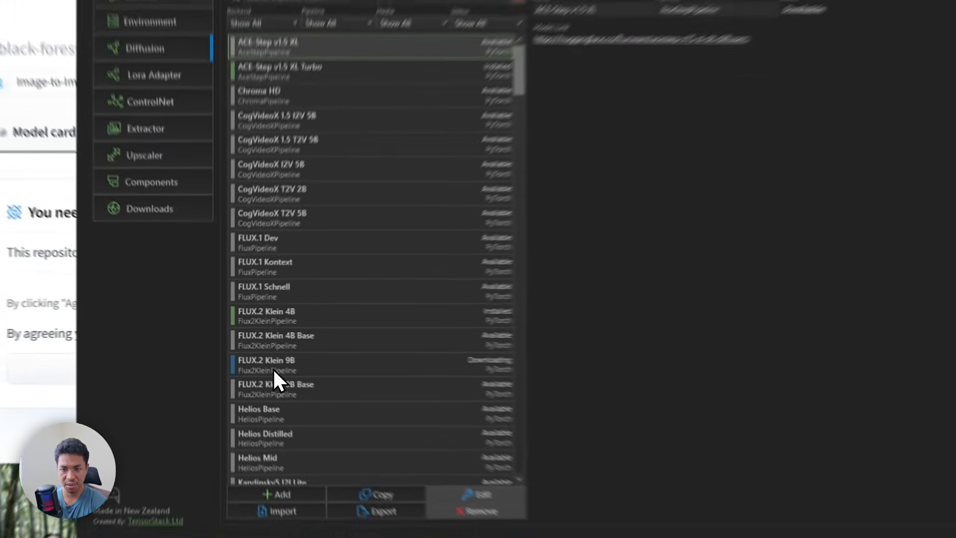
click(256, 355)
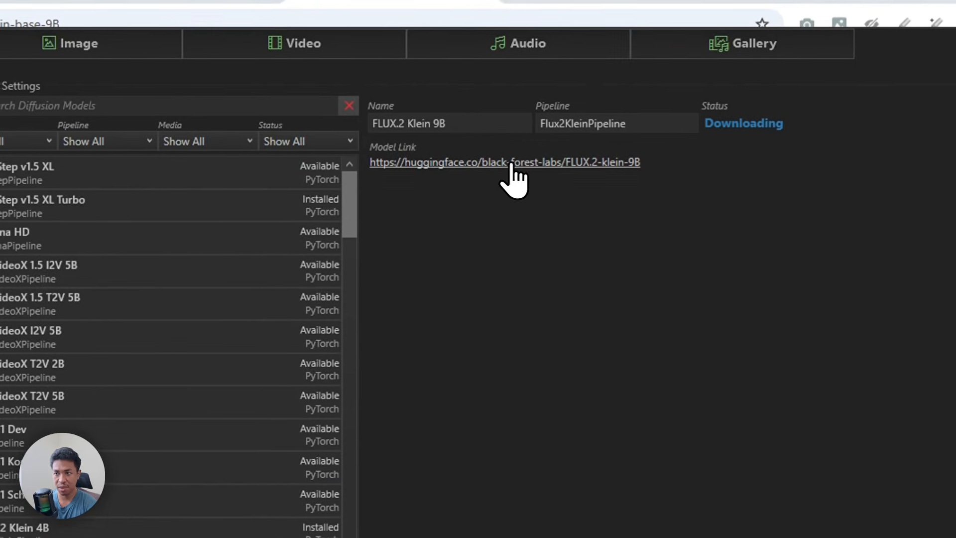
Open FLUX.2 Klein 9B's linked model page on Hugging Face, and return to the FLUX.2-klein-base-9B page to view its access conditions
click(512, 163)
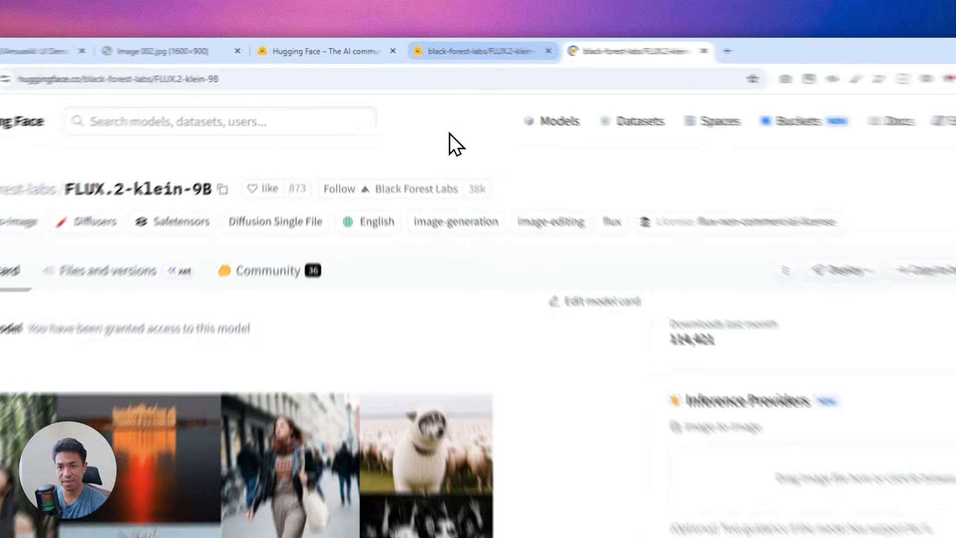
click(438, 47)
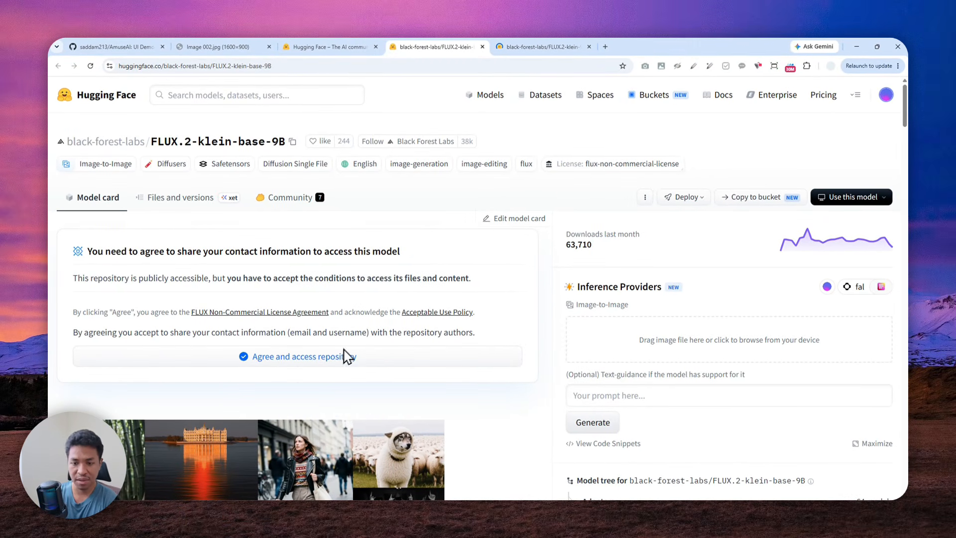
Show Amuse's Image Edit workspace, and go back to the FLUX.2-klein-base-9B access conditions on Hugging Face
click(258, 507)
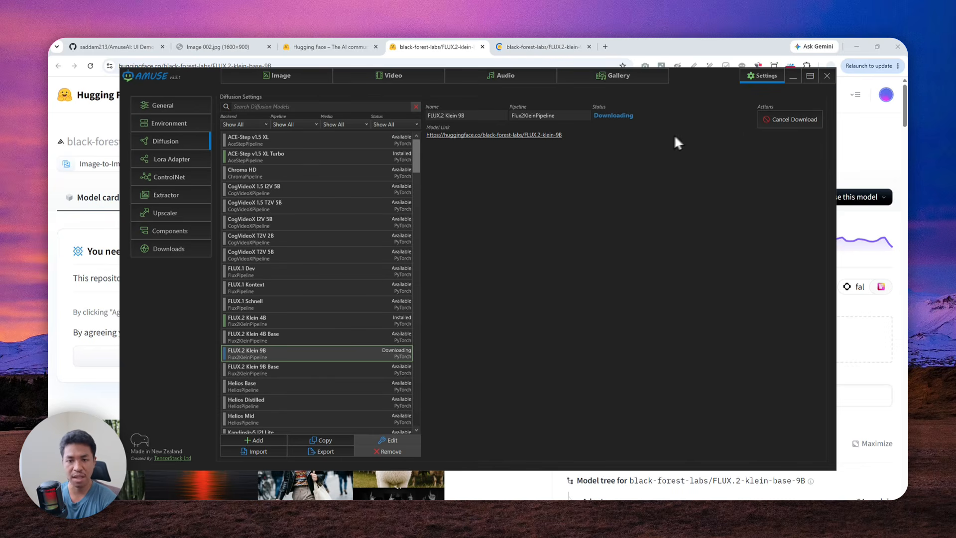
click(272, 75)
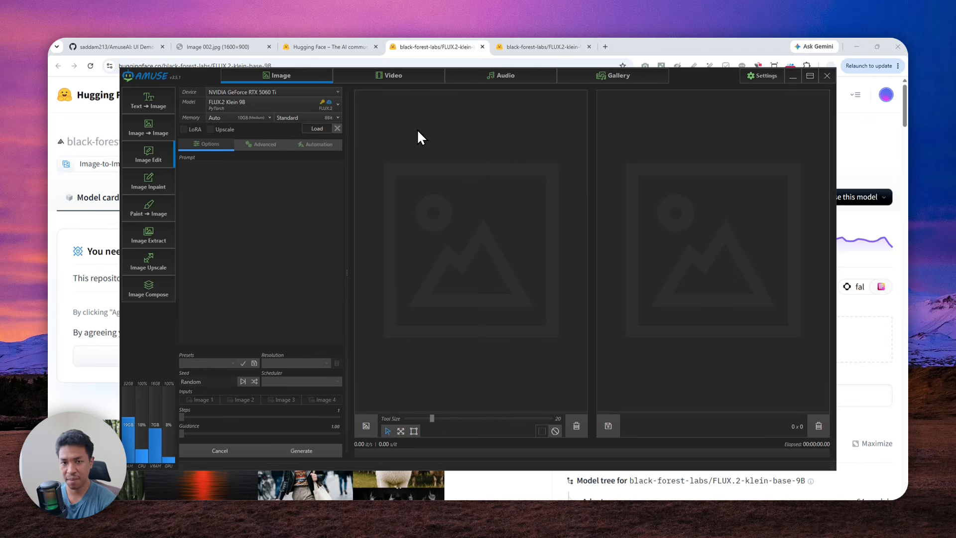
click(442, 49)
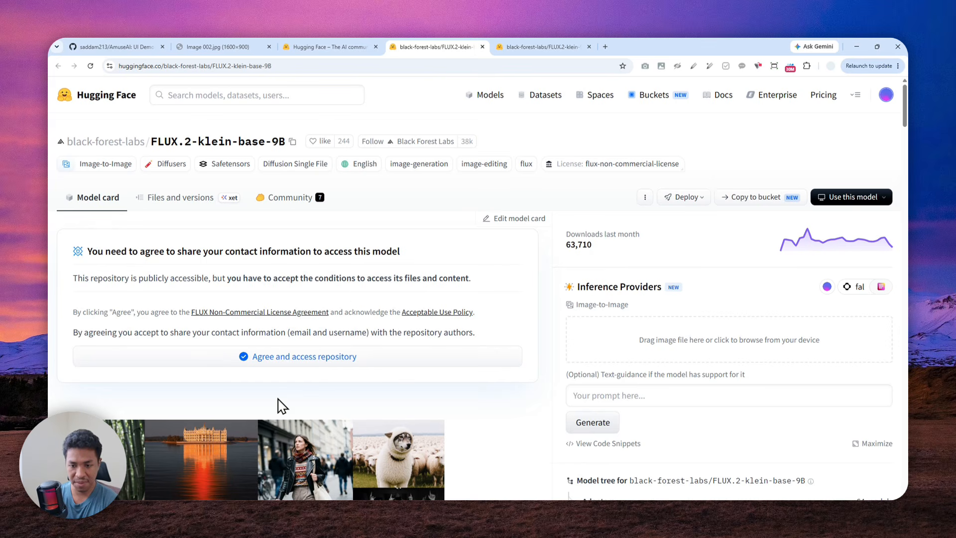
List the Draft, Standard and Production quality options in Amuse's Image Edit, and return to the FLUX.2-klein-base-9B page on Hugging Face
click(259, 509)
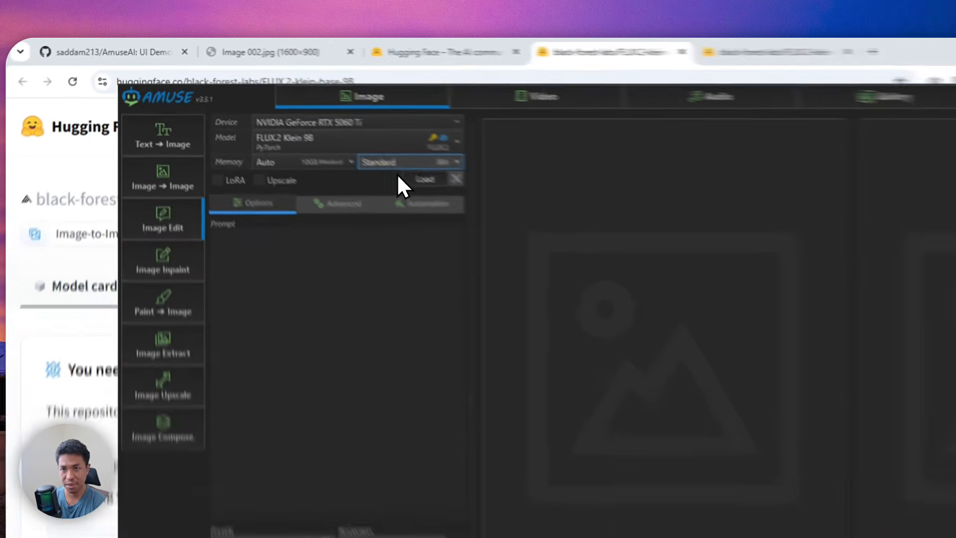
click(299, 118)
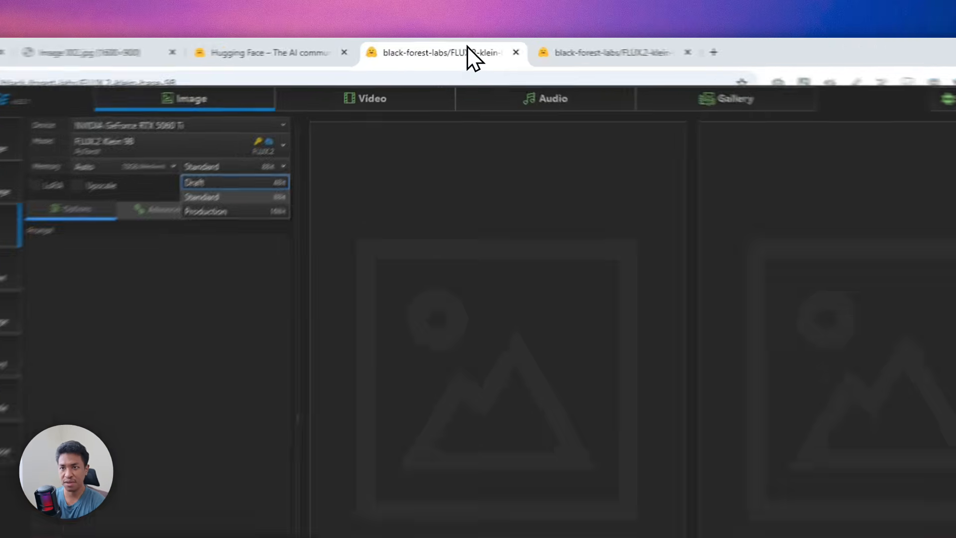
click(454, 50)
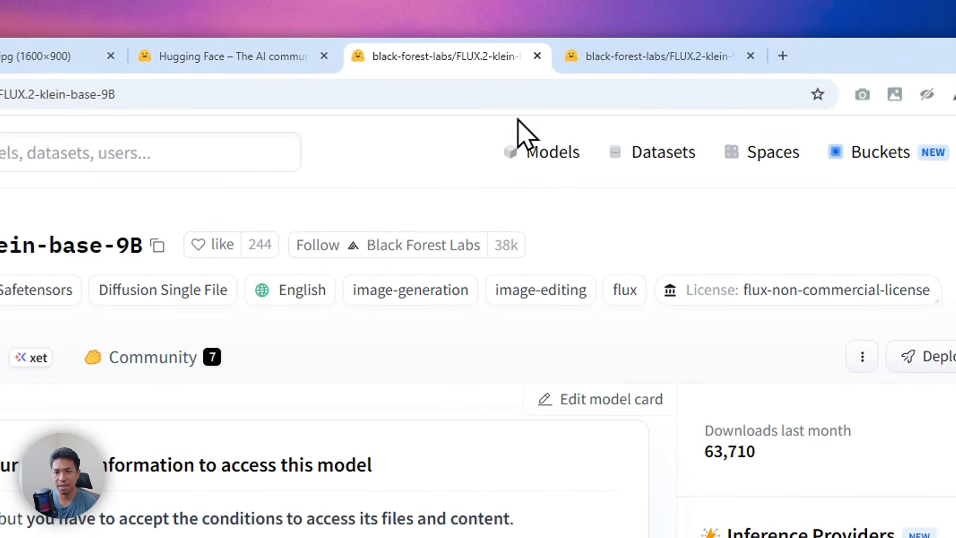
Copy the FLUX.2-klein-9B repository name from its Hugging Face page, and search Google in a new tab for "FLUX.2-klein-9B q8"
click(695, 54)
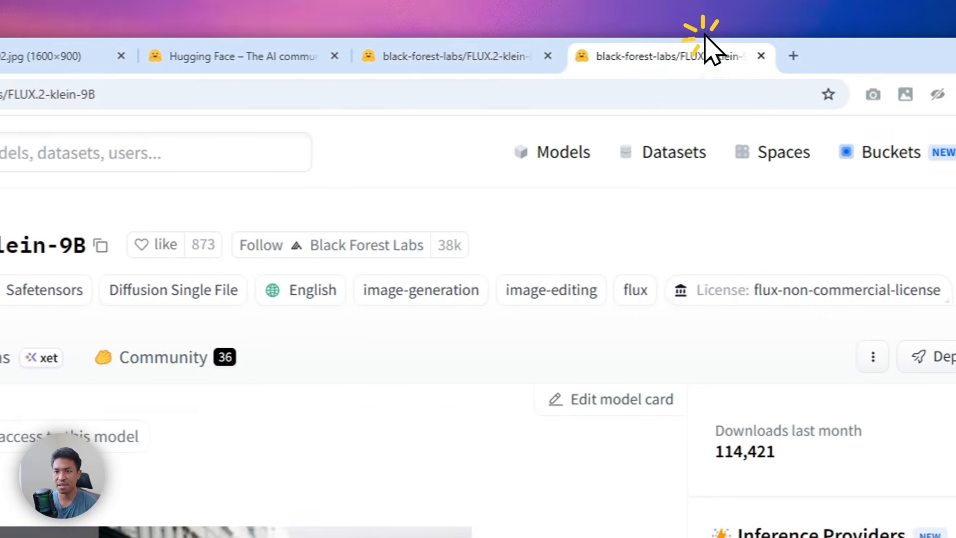
click(101, 245)
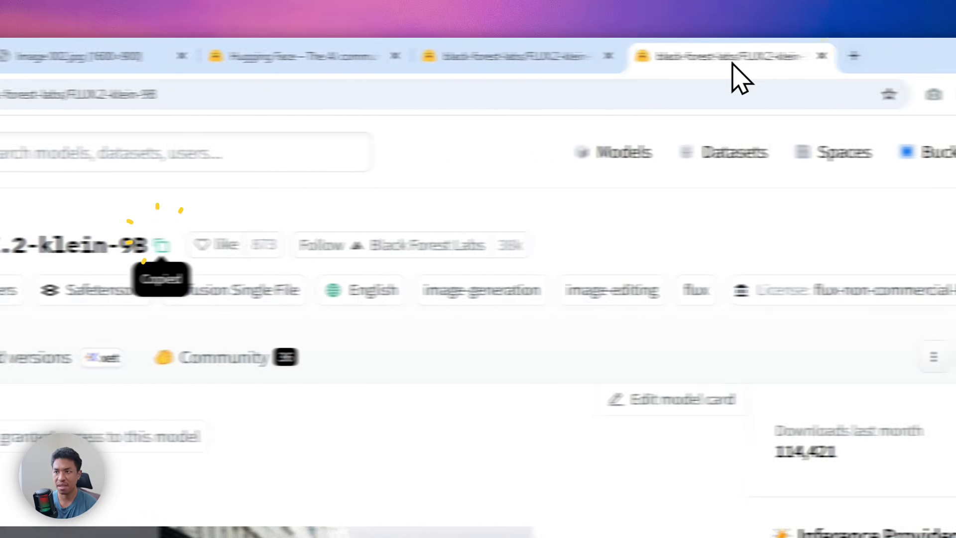
key(ctrl+t)
key(ctrl+v)
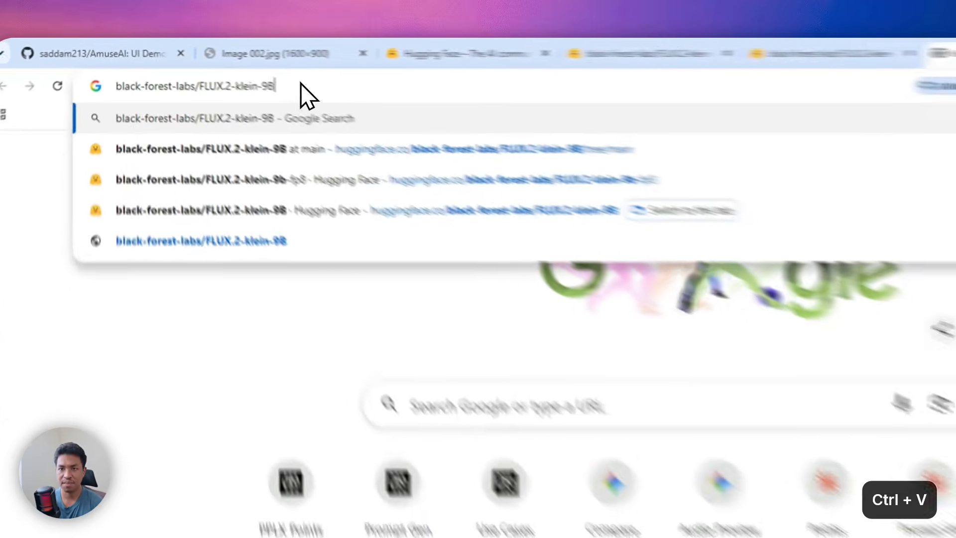
key(ctrl+Left)
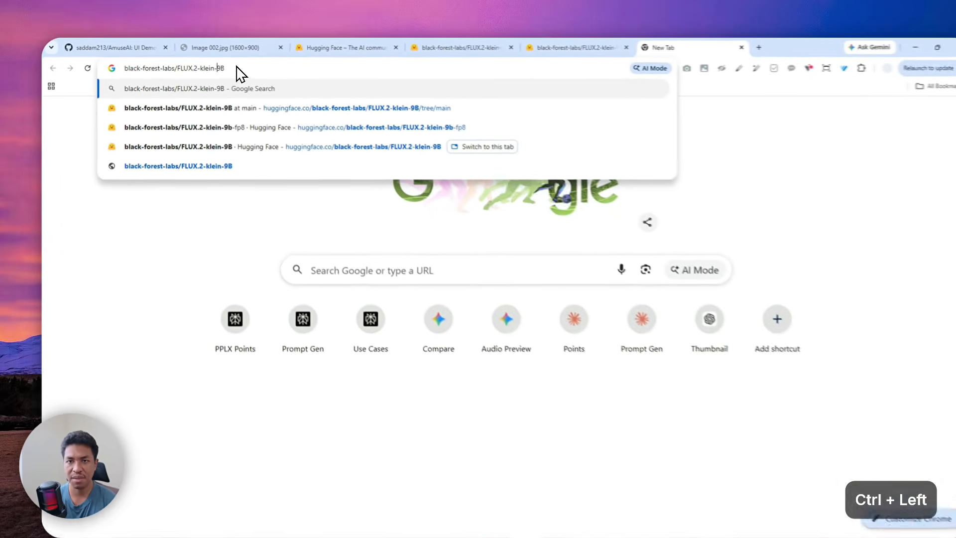
key(ctrl+Left)
key(ctrl+Left)
key(ctrl+Left)
key(ctrl+shift+Left)
key(ctrl+shift+Left)
key(ctrl+shift+Left)
key(BackSpace)
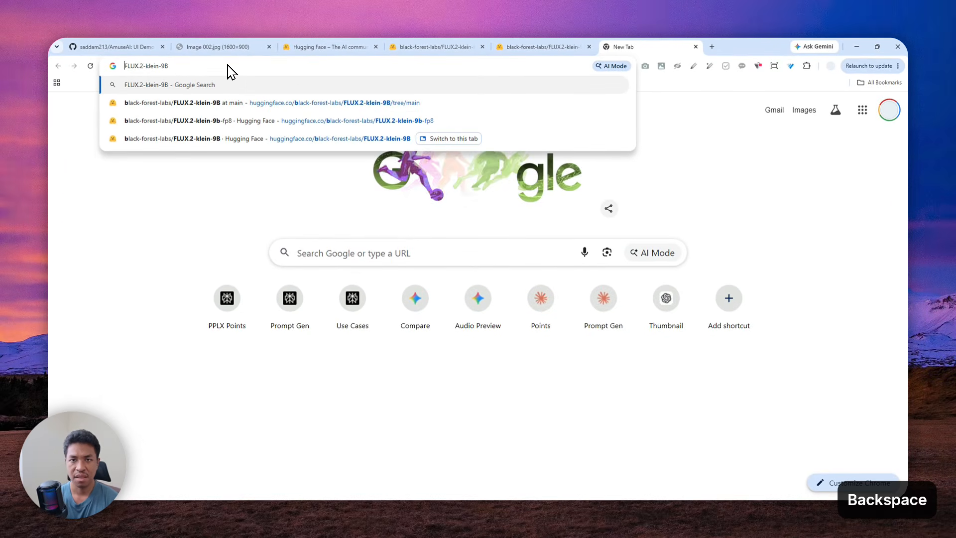
key(ctrl+Right)
key(ctrl+Right)
key(ctrl+Right)
key(ctrl+Right)
text(q)
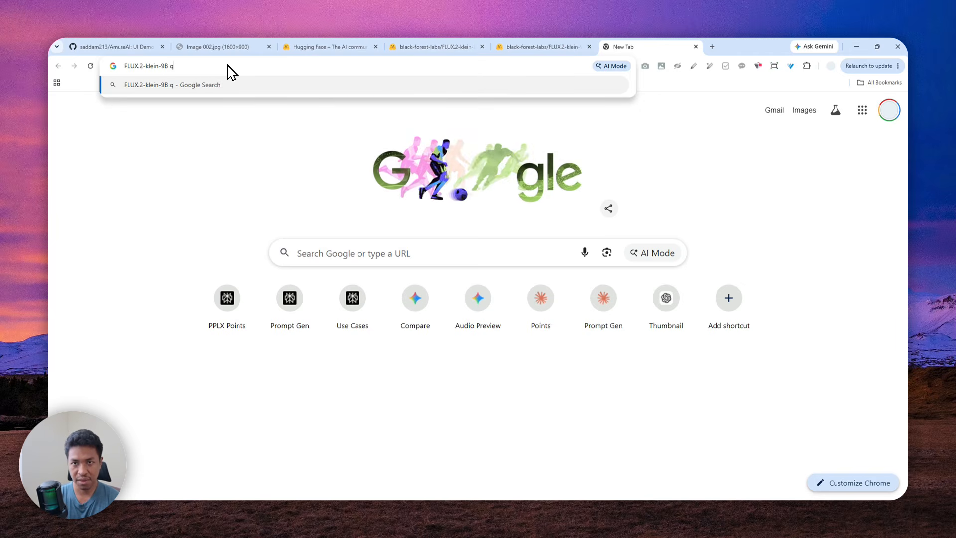
key(Return)
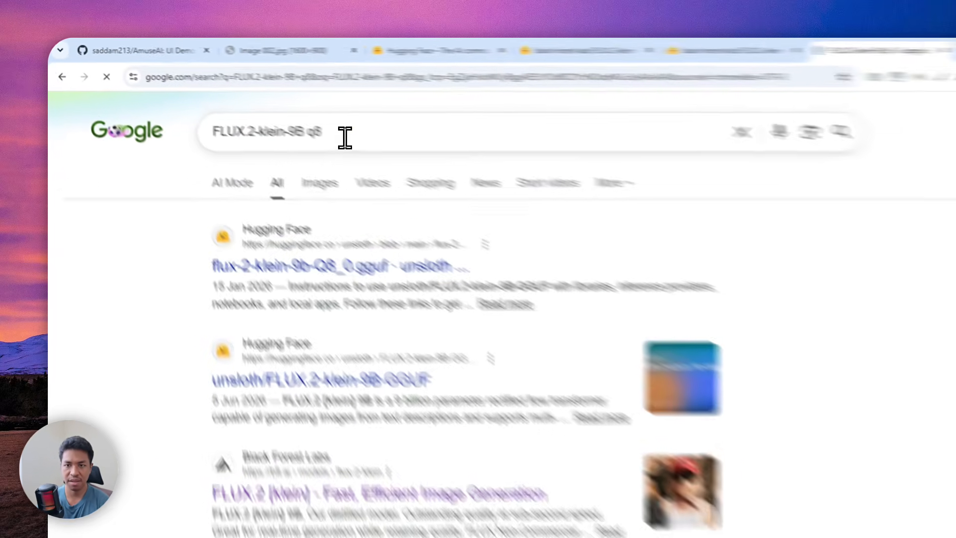
Replace q8 in the Google query with fp8, and search for "FLUX.2-klein-9B fp8"
click(248, 106)
key(shift+Left)
key(shift+Left)
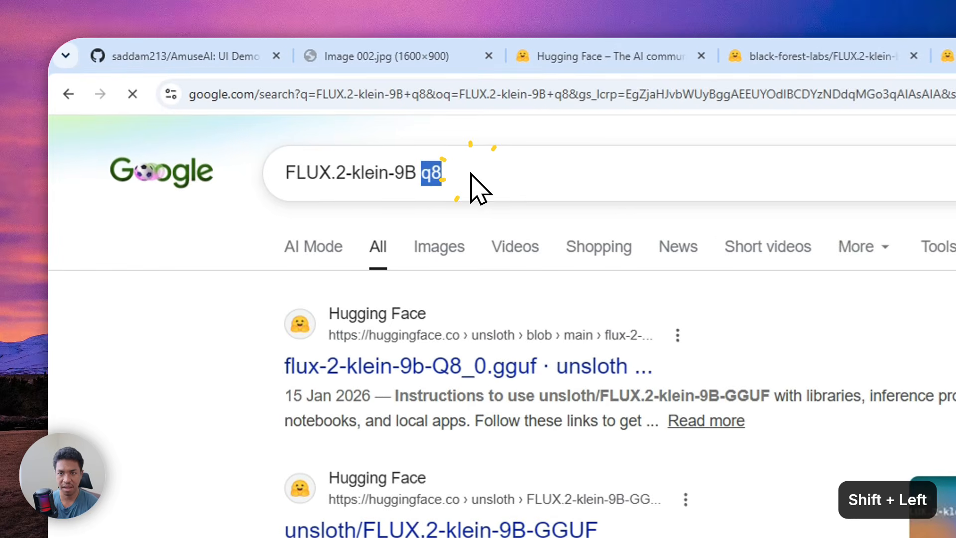
text(fp8)
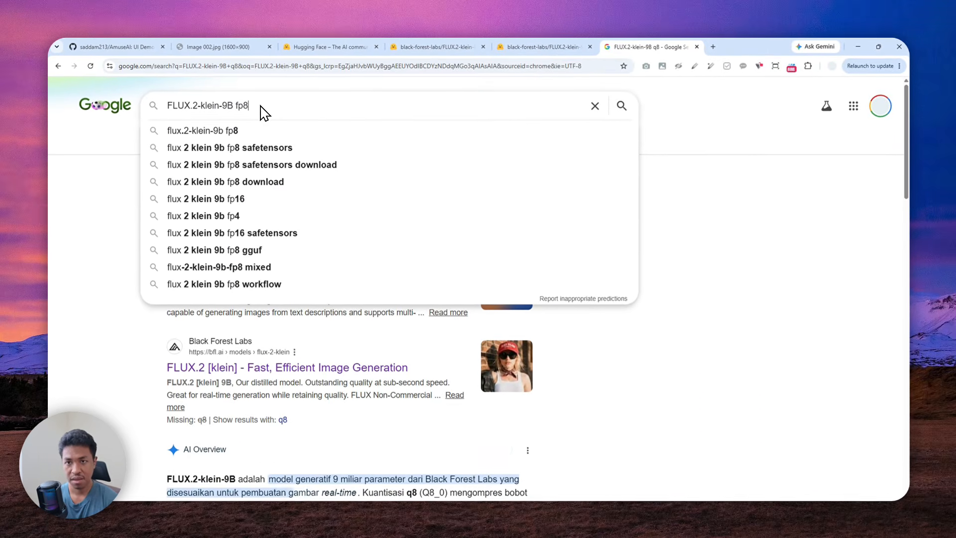
key(Return)
Open the black-forest-labs/FLUX.2-klein-9b-fp8 result on Hugging Face, and highlight its gated model access notice
scroll(317, 129, down, 1)
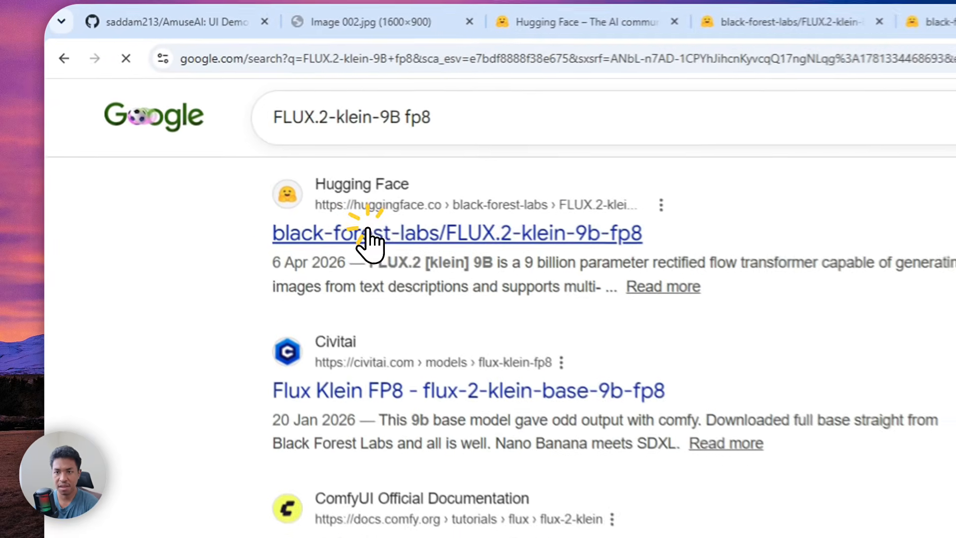
click(225, 156)
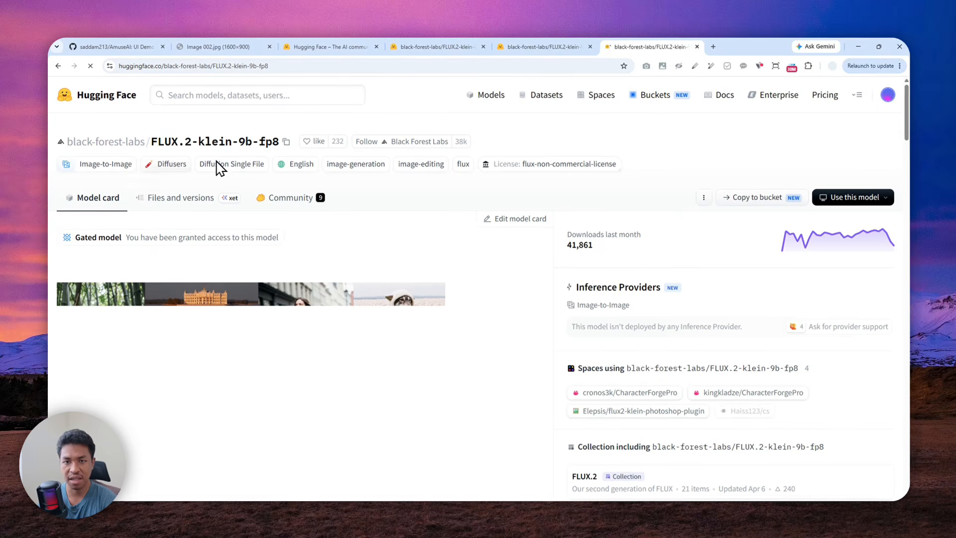
drag(70, 237, 268, 235)
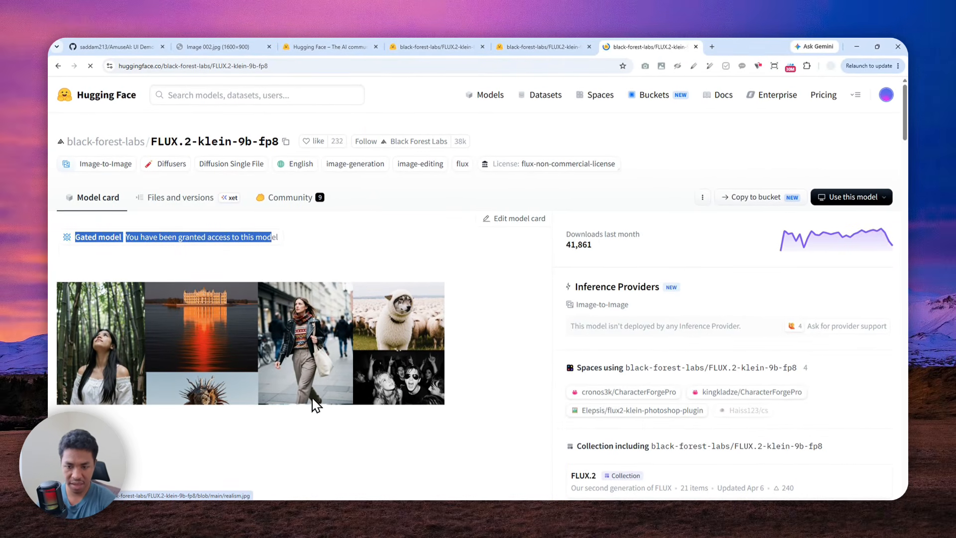
Switch to Amuse and view the models available for Image Edit, leaving FLUX.2 Klein 9B selected
click(255, 516)
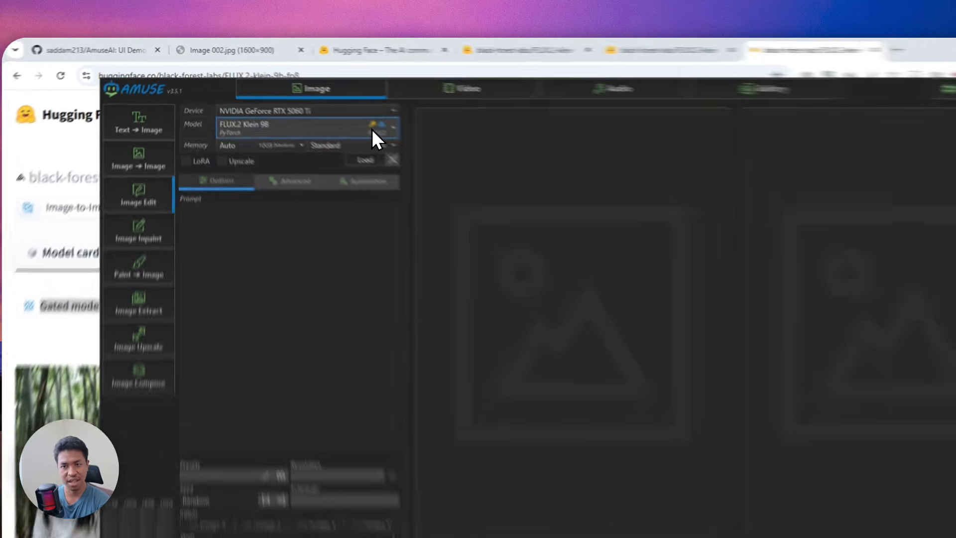
click(303, 105)
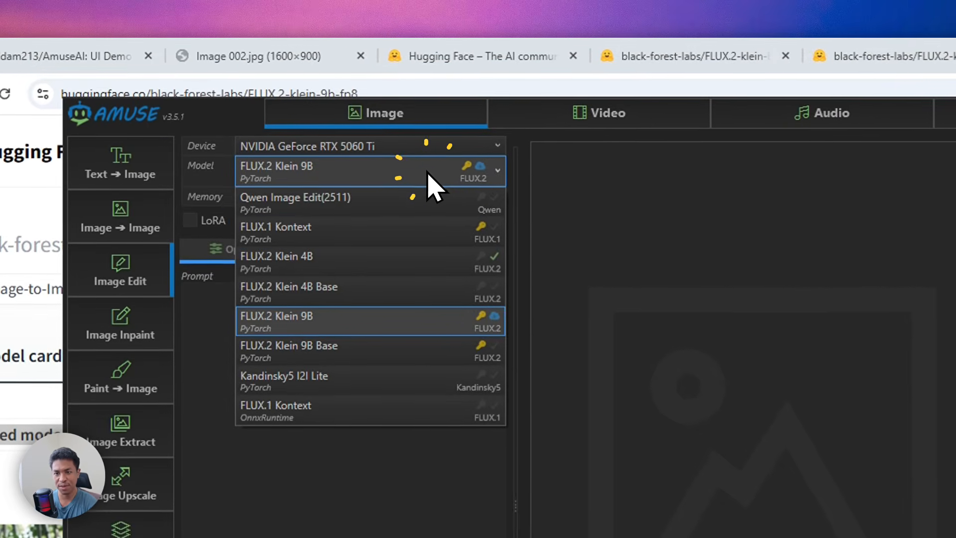
click(427, 171)
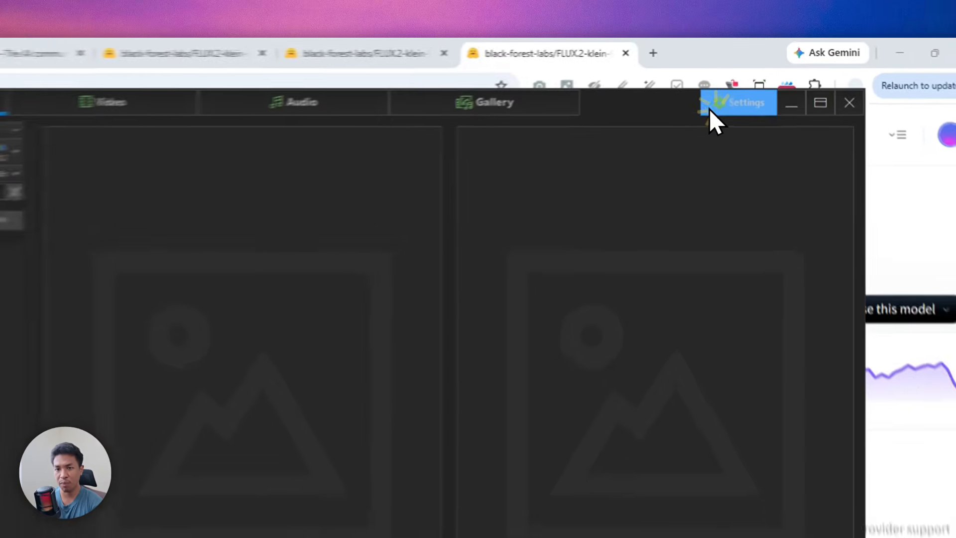
Check the FLUX.2 Klein 9B download progress in Amuse's settings, and return to the Image Edit workspace
click(752, 79)
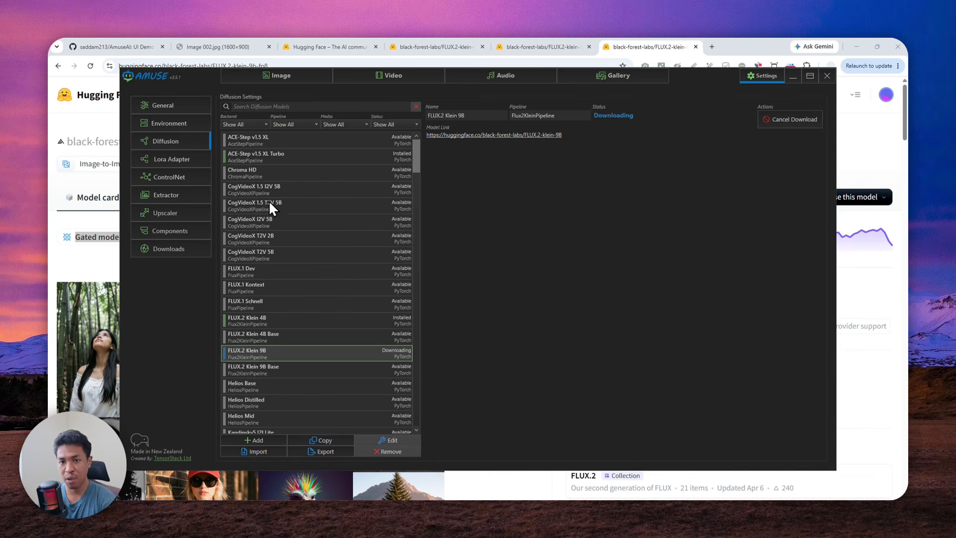
click(202, 248)
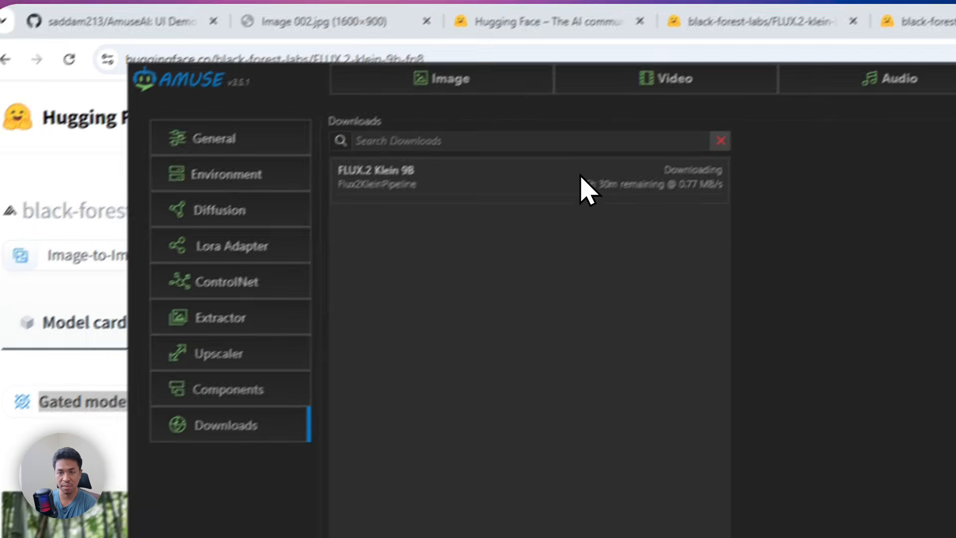
click(447, 85)
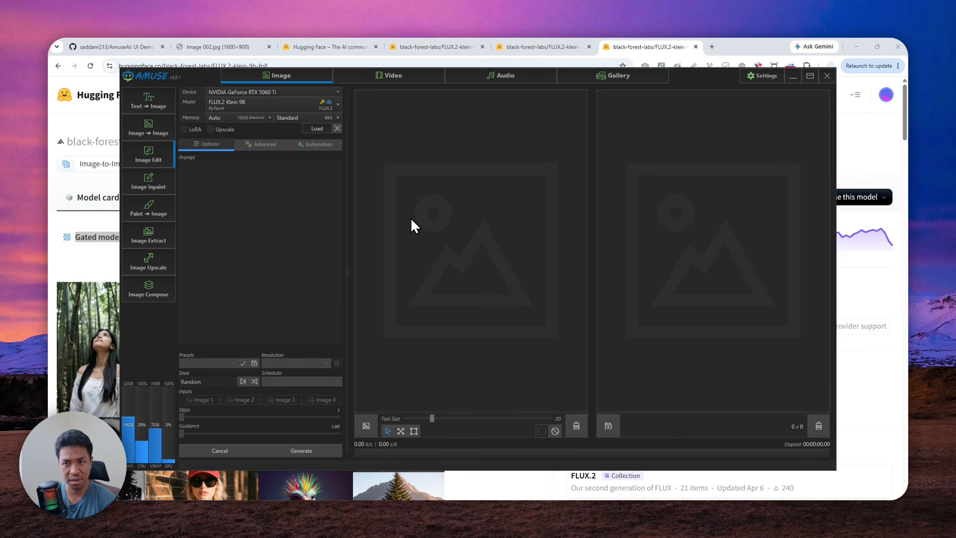
Review the created access token on Hugging Face, and go back to the FLUX.2-klein-base-9B model page
click(362, 47)
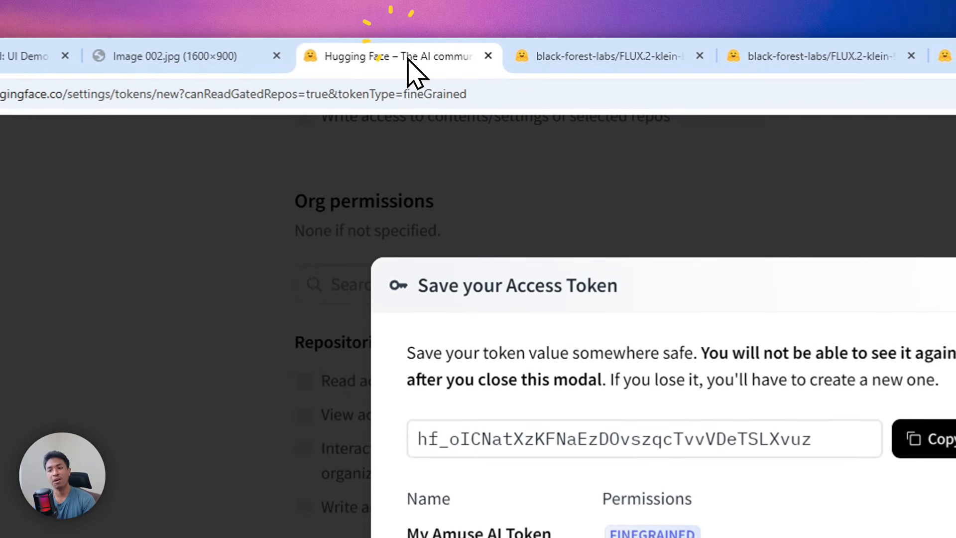
click(563, 37)
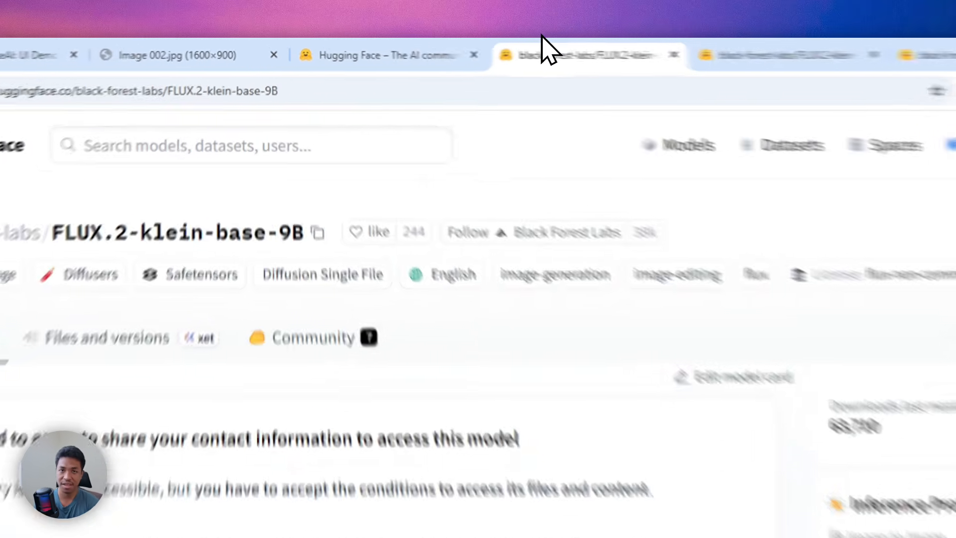